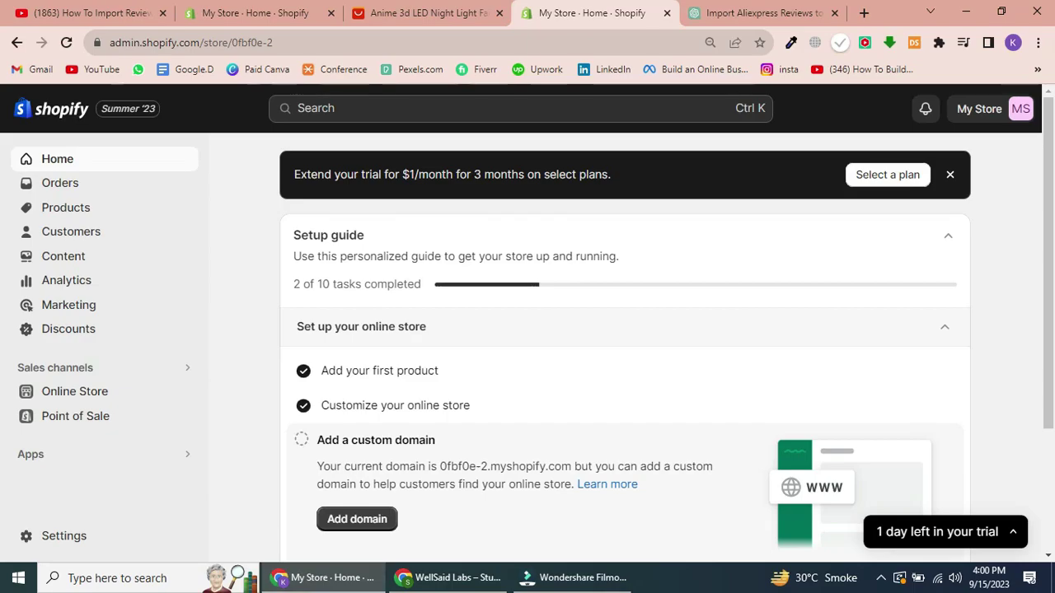
# Step: Search the Shopify App Store for 'ALIREVIEWS' from the Apps search field
pyautogui.click(46, 461)
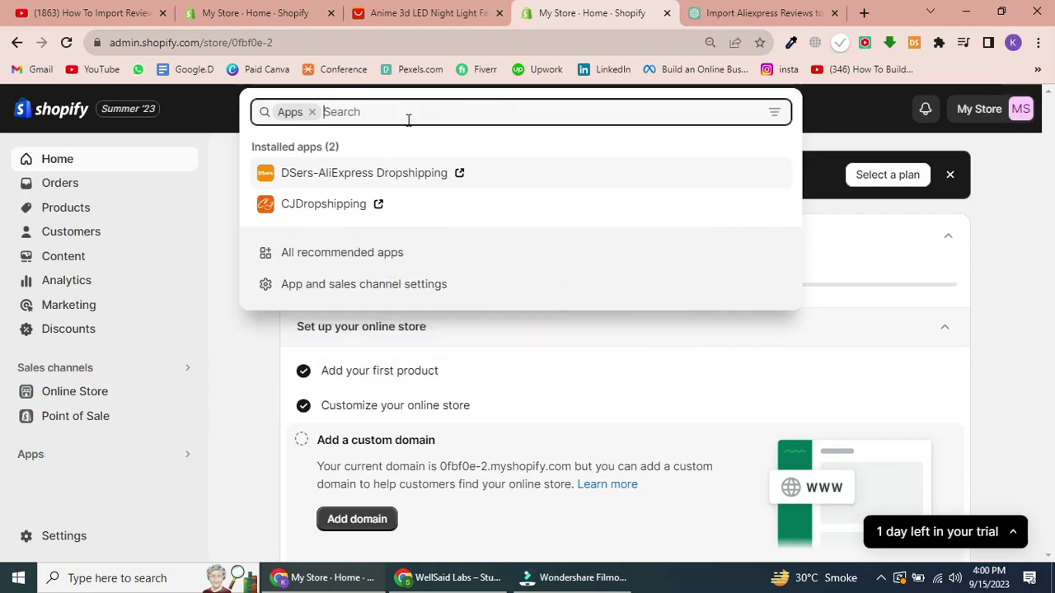
pyautogui.write('ALI')
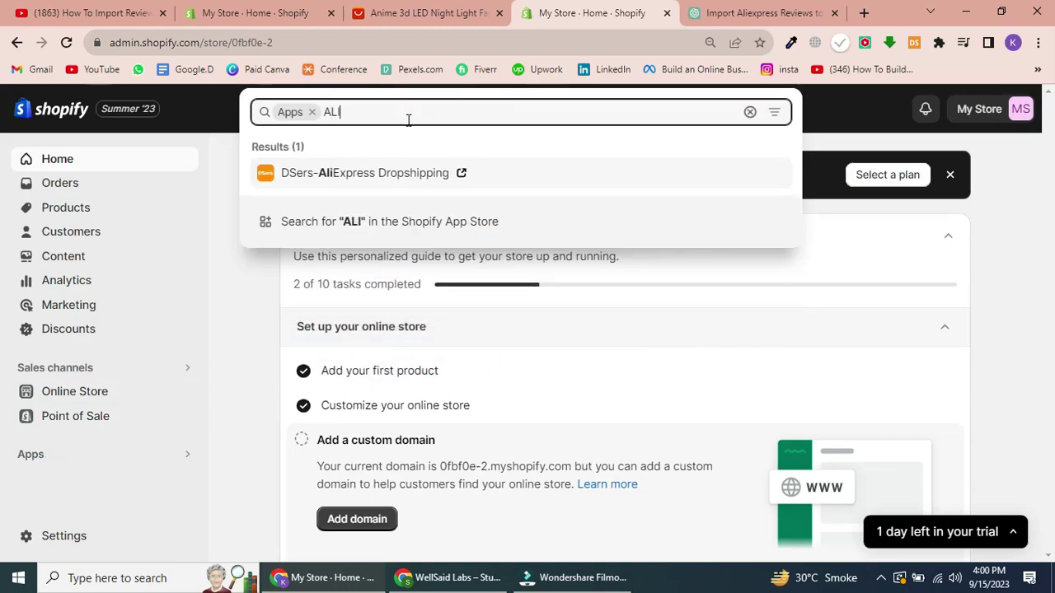
pyautogui.write('REV')
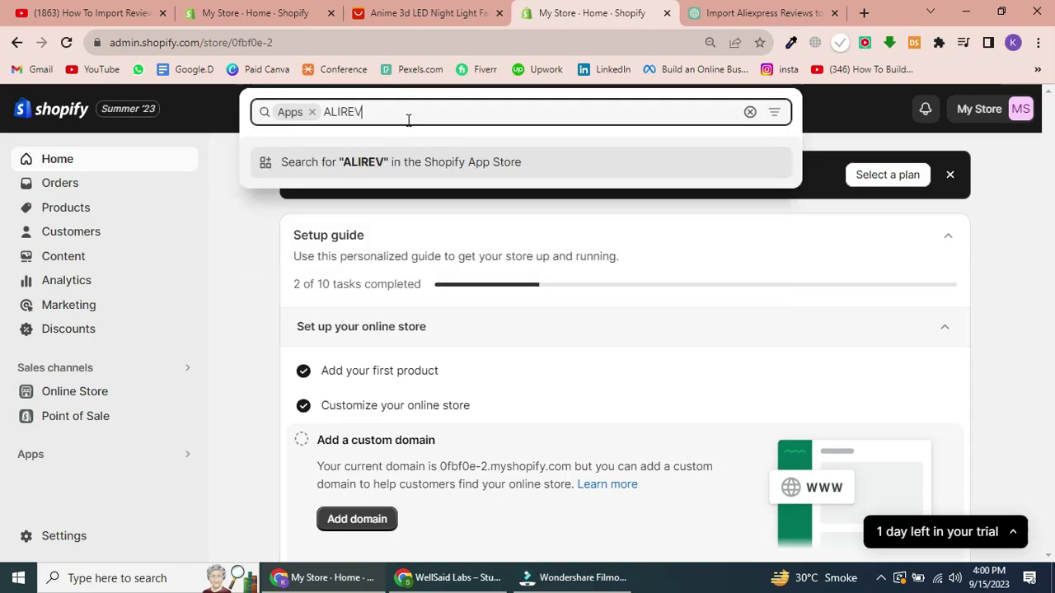
pyautogui.write('IEWS')
pyautogui.press('Return')
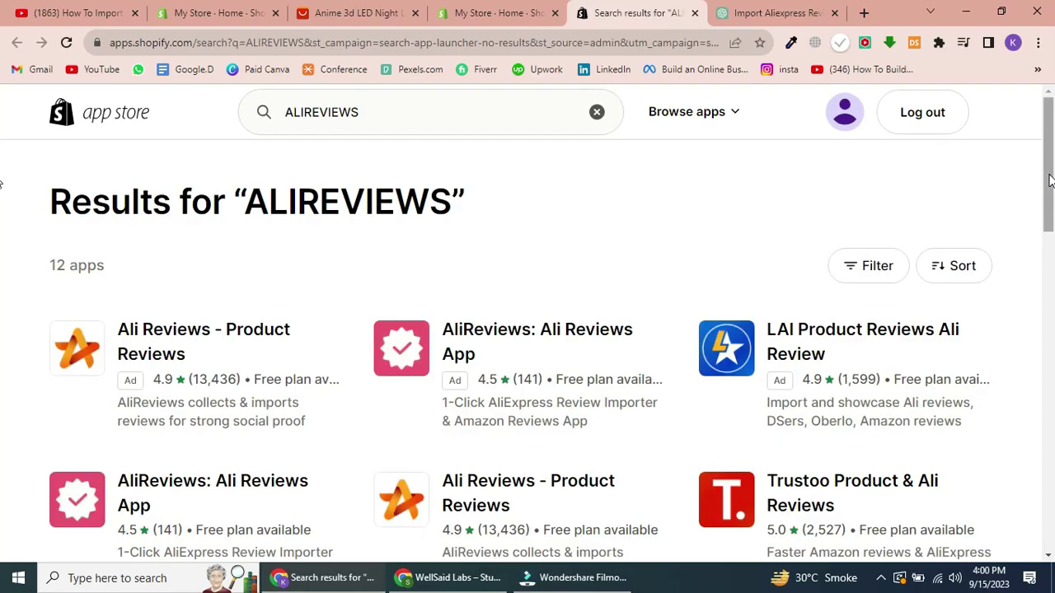
# Step: Open the AliReviews: Ali Reviews App listing from the results and start its installation
pyautogui.scroll(-7, 1049, 181)
pyautogui.scroll(7, 1051, 231)
pyautogui.scroll(-1, 1053, 286)
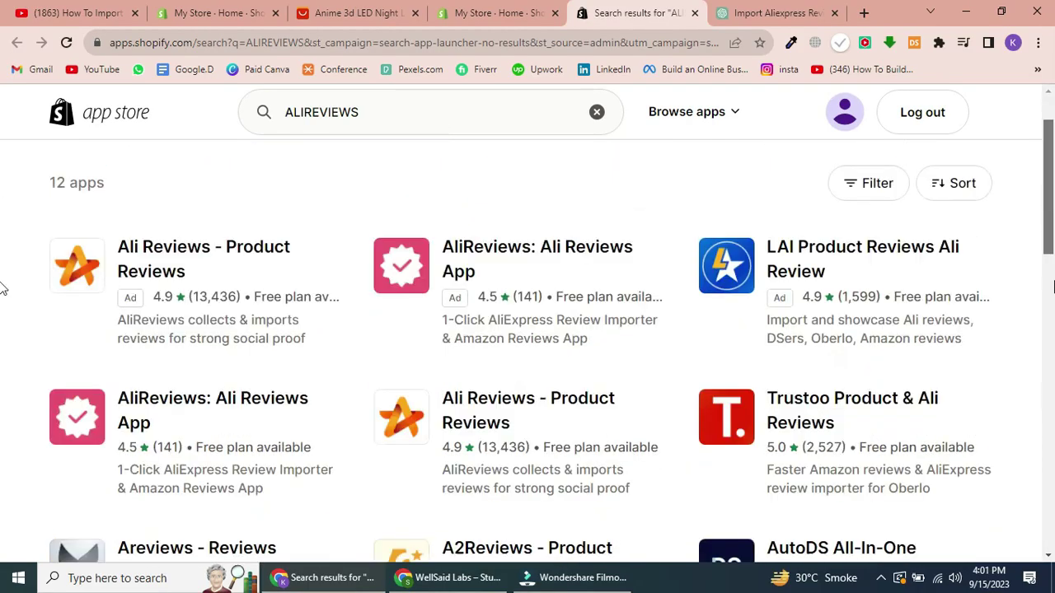
pyautogui.scroll(1, 4, 289)
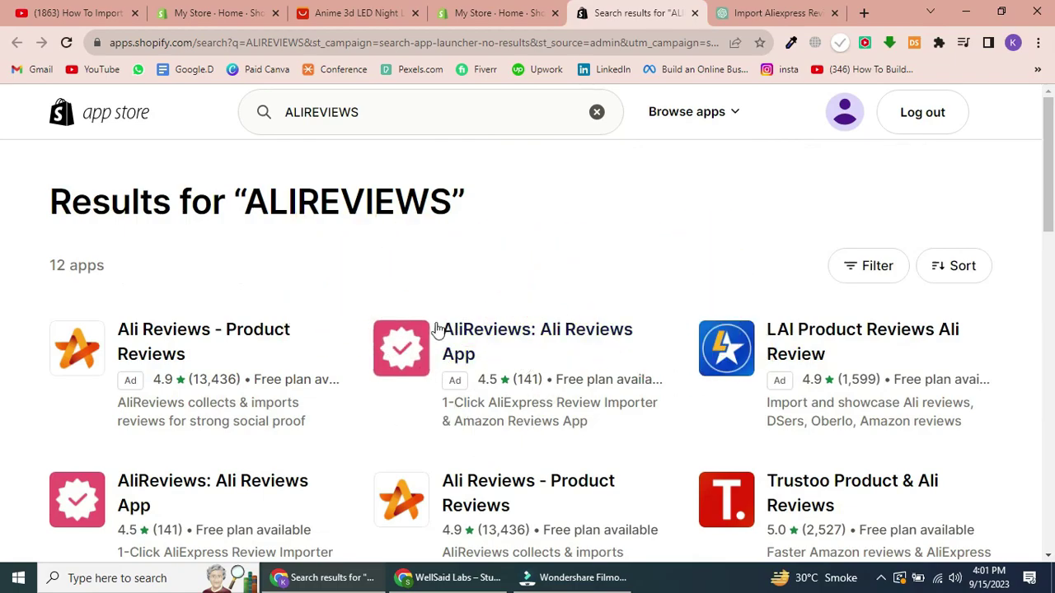
pyautogui.click(473, 367)
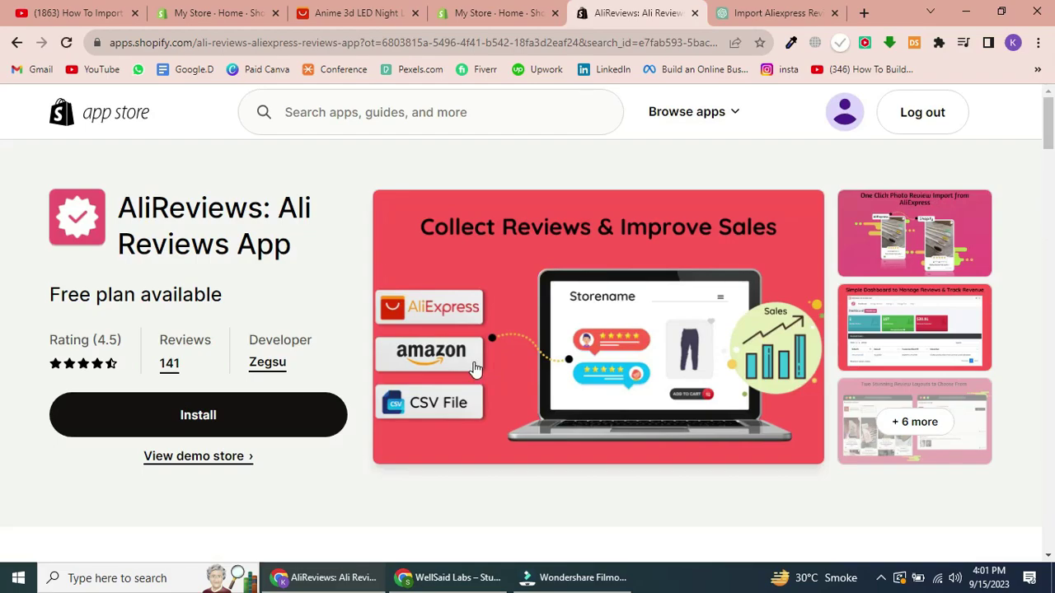
pyautogui.click(208, 422)
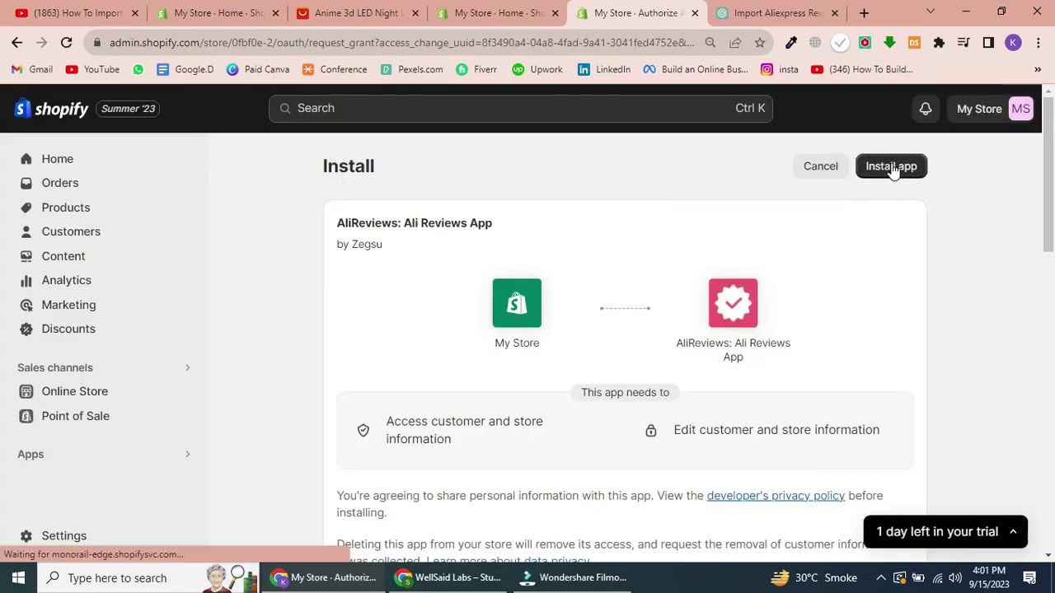
# Step: Approve the AliReviews install, pick the free Basic plan, and close the welcome popup
pyautogui.click(892, 169)
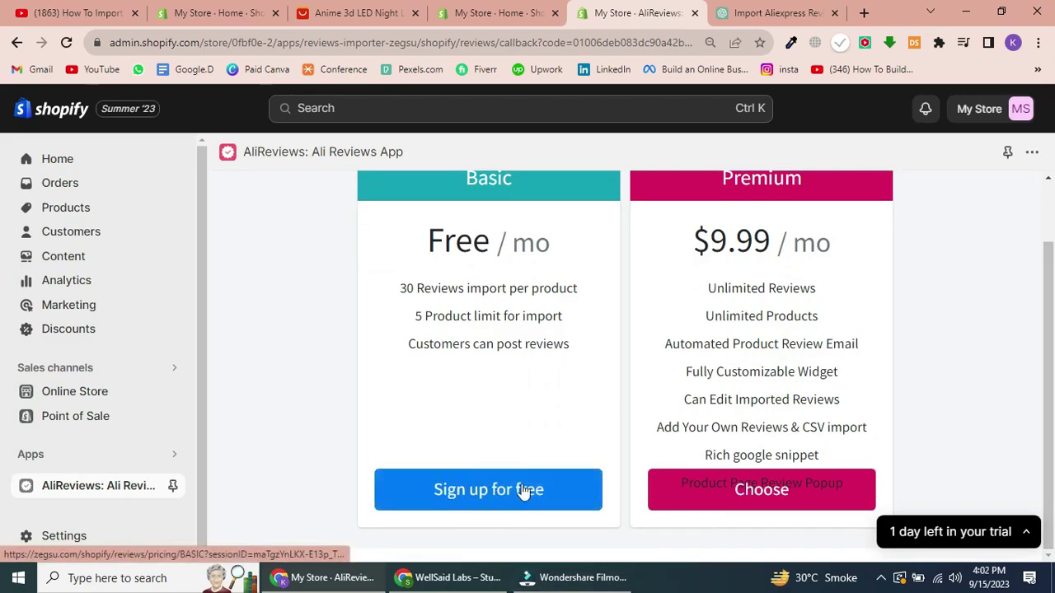
pyautogui.click(492, 486)
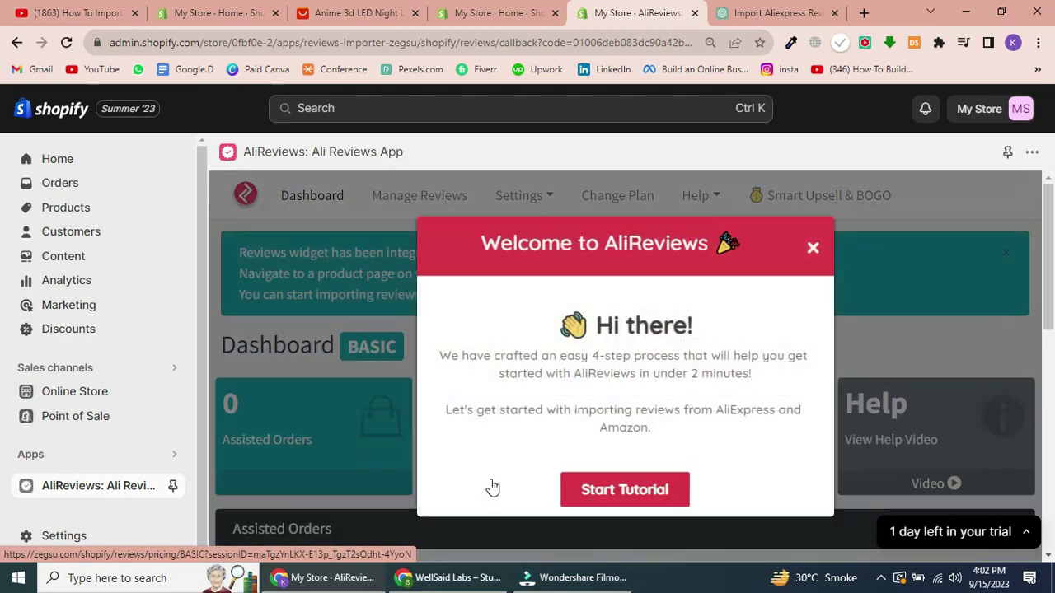
pyautogui.click(813, 250)
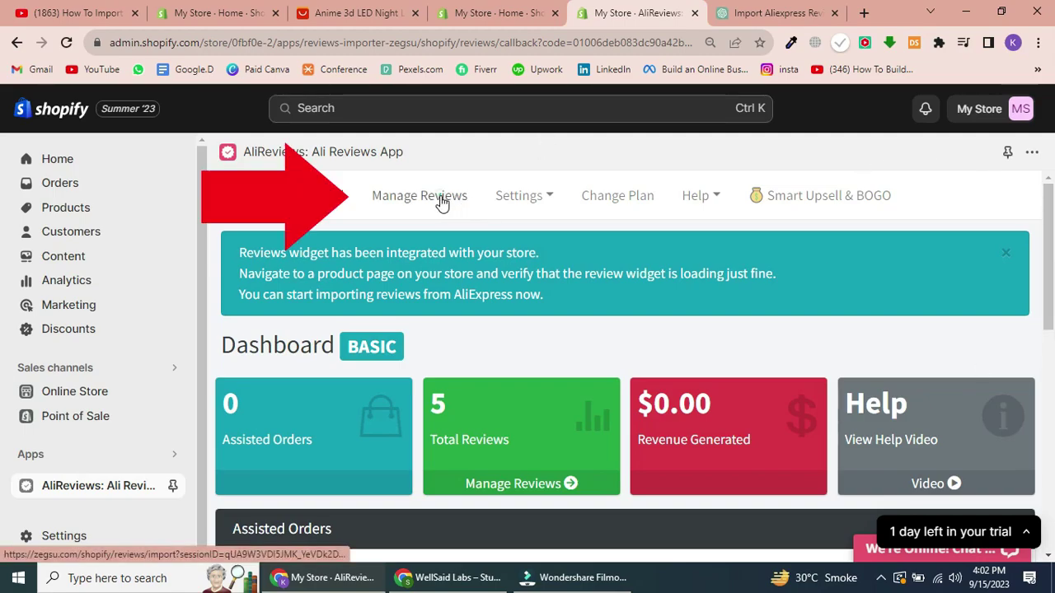
# Step: Start a review import for the anime LED lamp from Manage Reviews
pyautogui.click(443, 198)
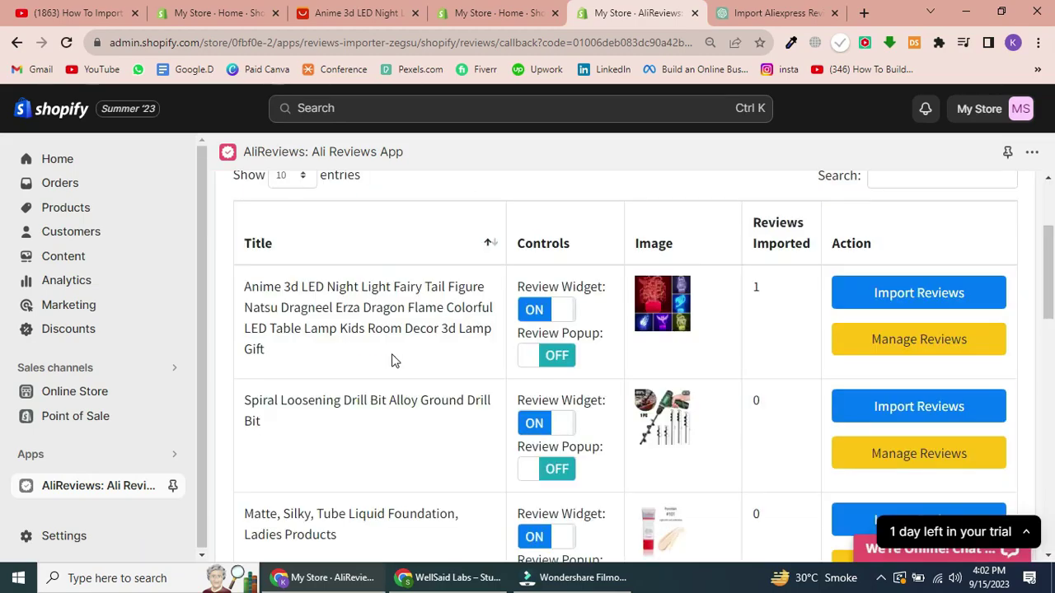
pyautogui.click(876, 292)
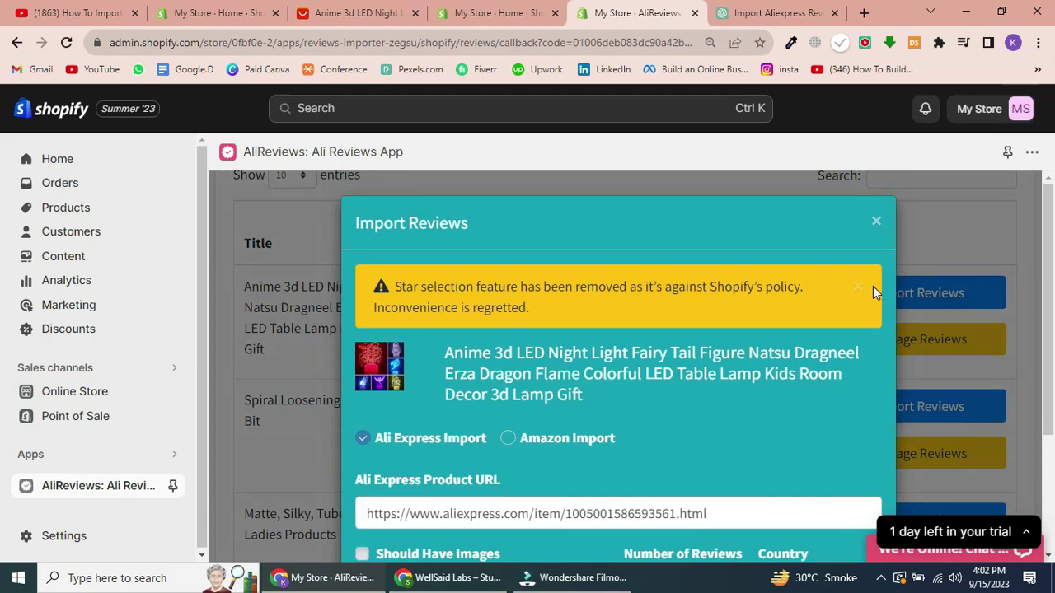
pyautogui.scroll(-1, 1053, 273)
pyautogui.scroll(-2, 1054, 273)
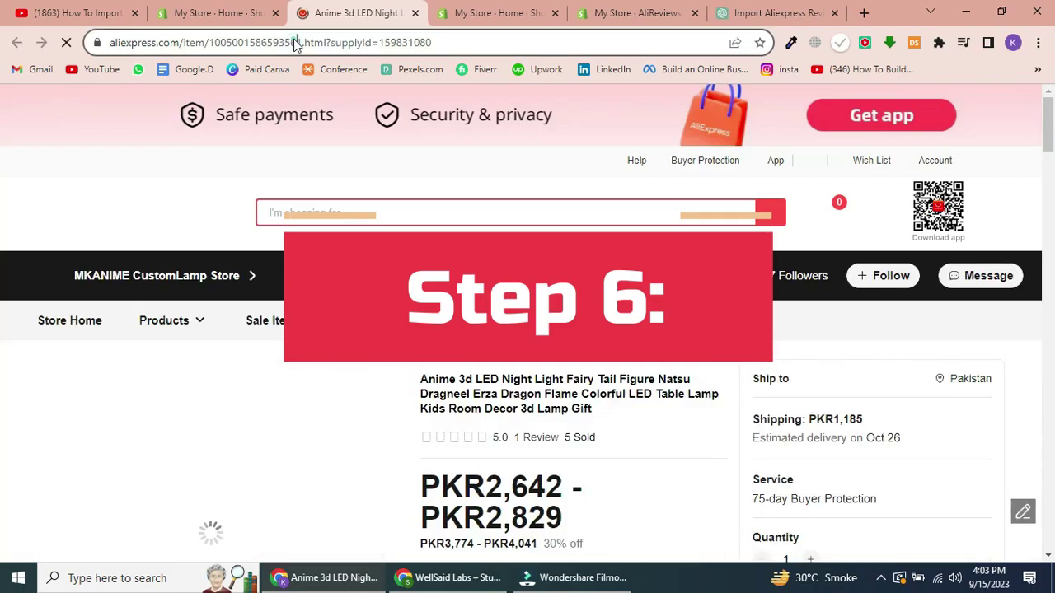
# Step: Paste the lamp's AliExpress product URL into the import form, request 4 reviews, and import
pyautogui.click(295, 42)
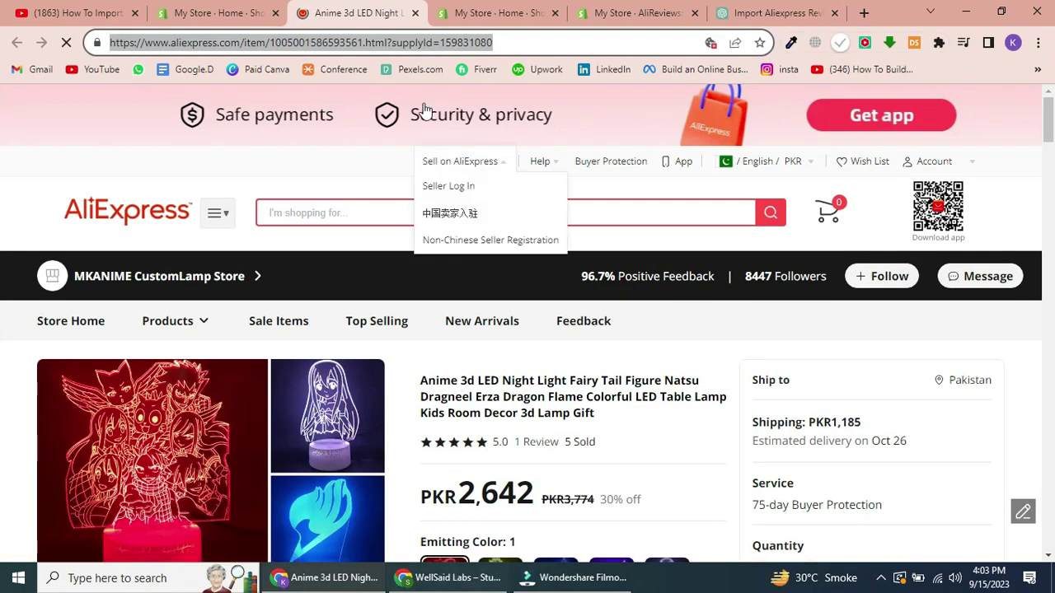
pyautogui.click(610, 11)
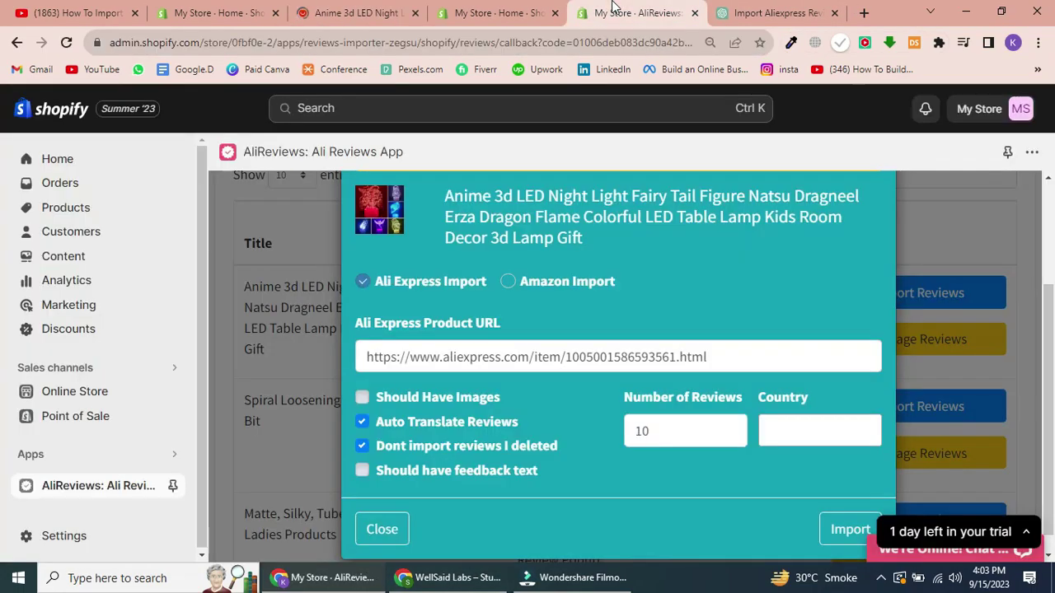
pyautogui.tripleClick(454, 368)
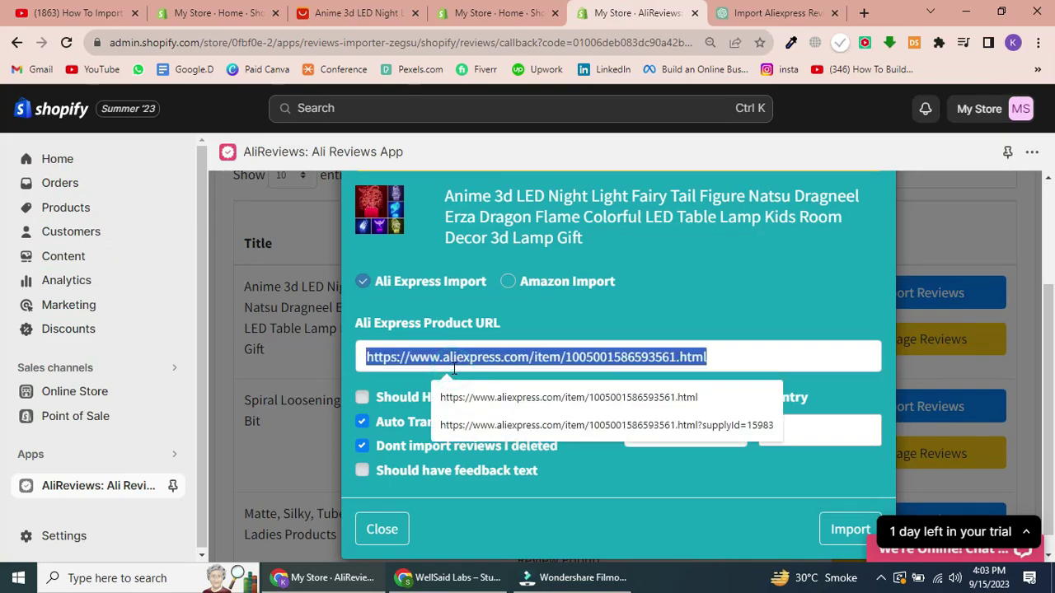
pyautogui.write('https://www.aliexpress.com/item/1005001586593561.html?supplyId=159831080')
pyautogui.scroll(-1, 1052, 493)
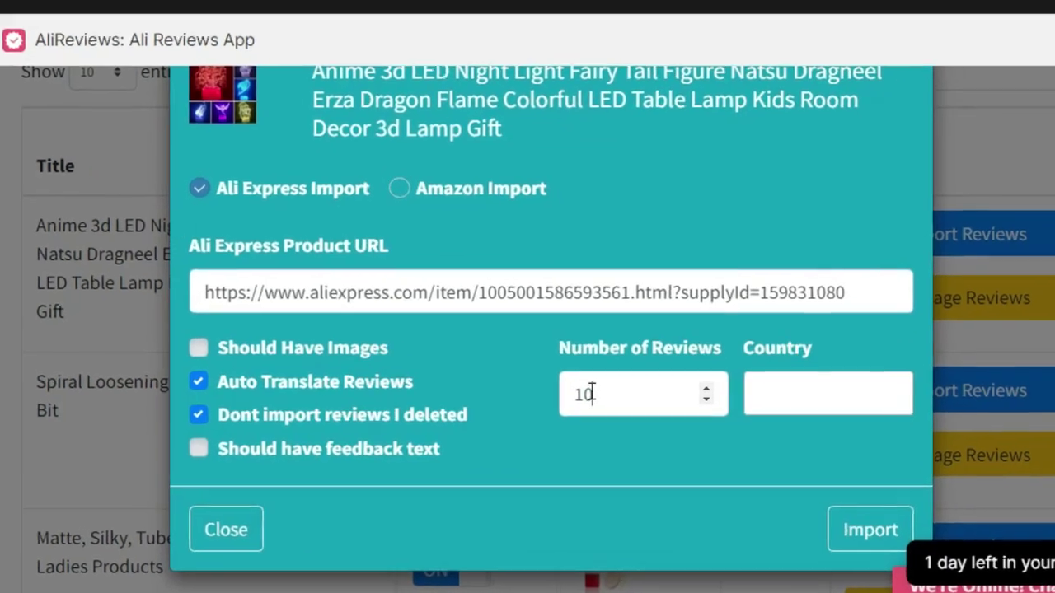
pyautogui.doubleClick(591, 394)
pyautogui.write('4')
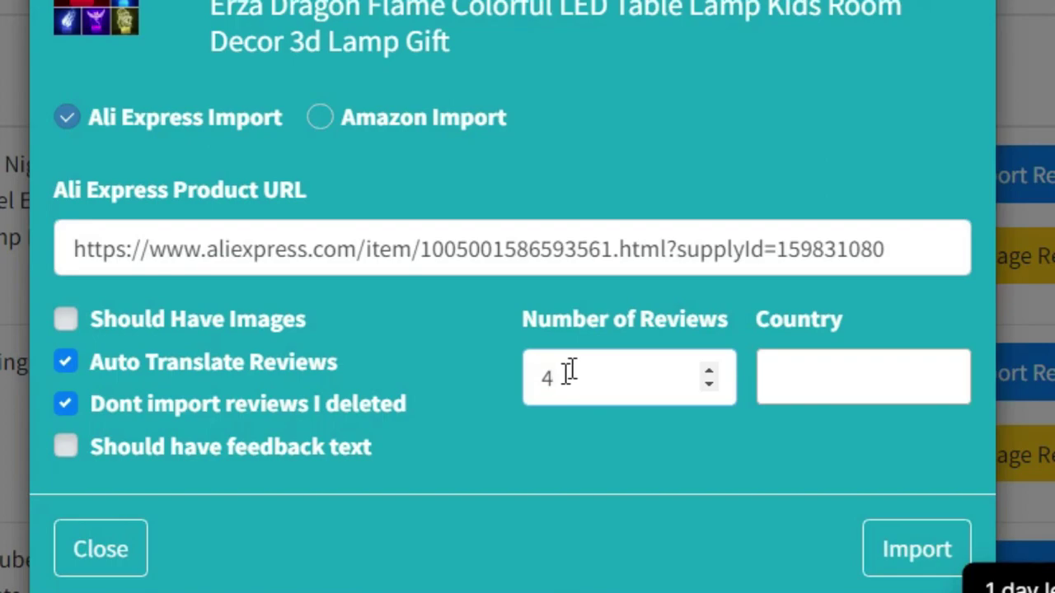
pyautogui.click(892, 551)
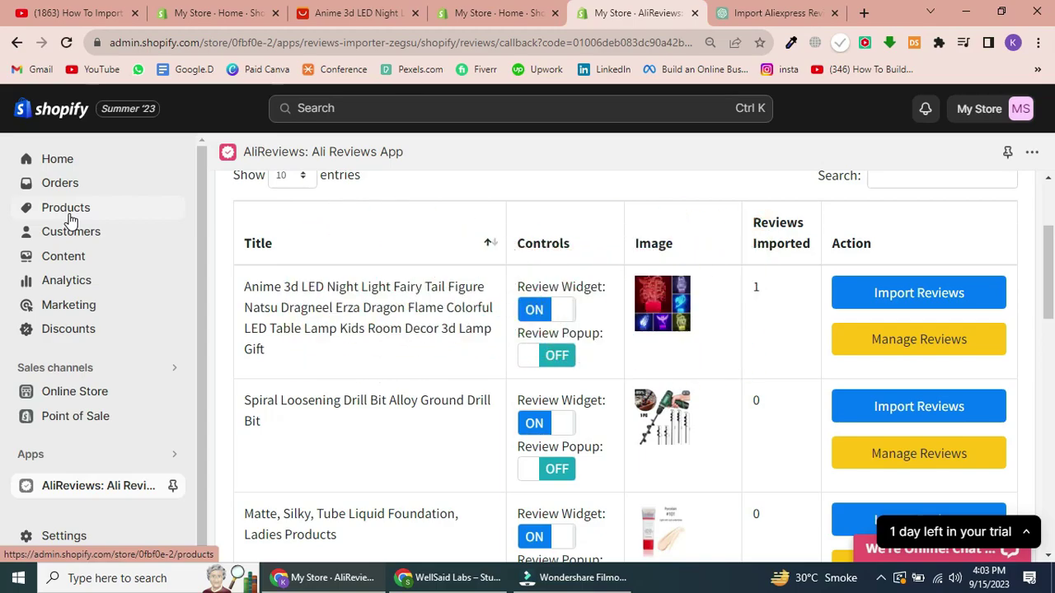
# Step: Preview the anime LED lamp's storefront page down to its 5-star review, then minimize the browser
pyautogui.click(71, 216)
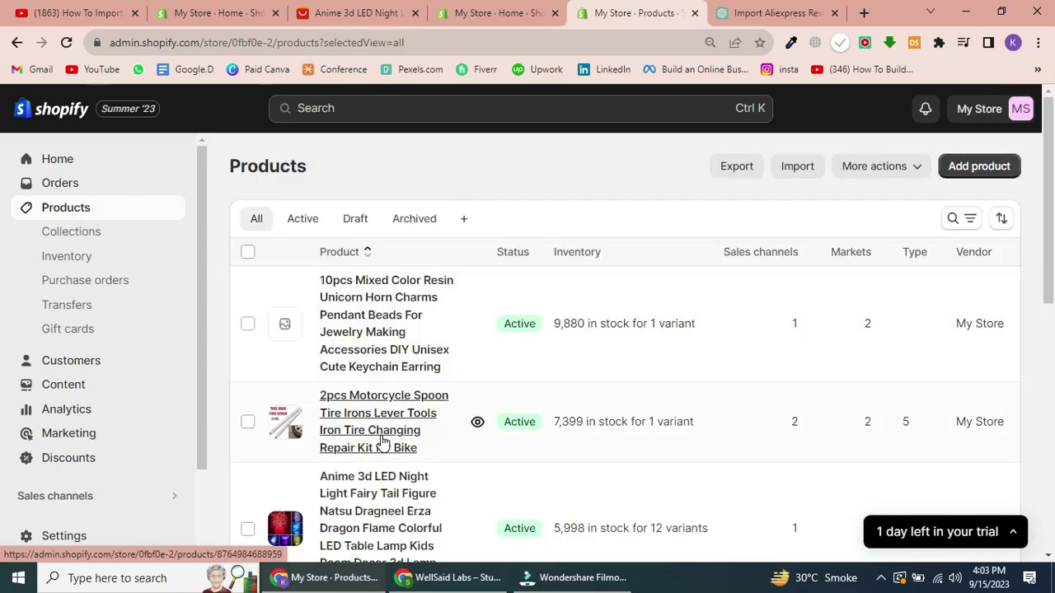
pyautogui.scroll(-2, 1045, 247)
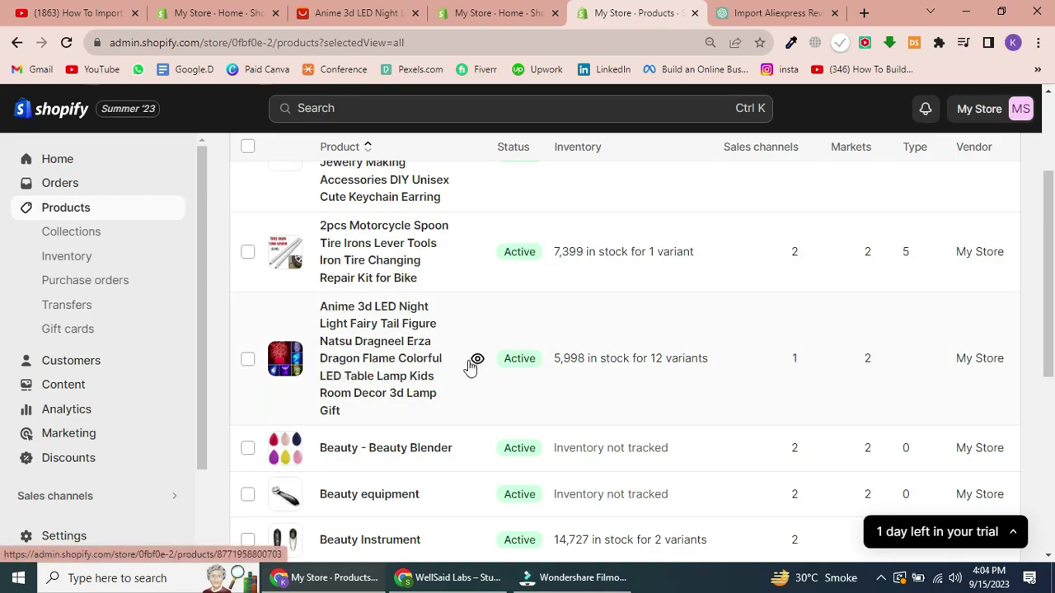
pyautogui.click(476, 359)
pyautogui.scroll(-5, 3, 140)
pyautogui.scroll(-5, 2, 165)
pyautogui.scroll(-10, 2, 247)
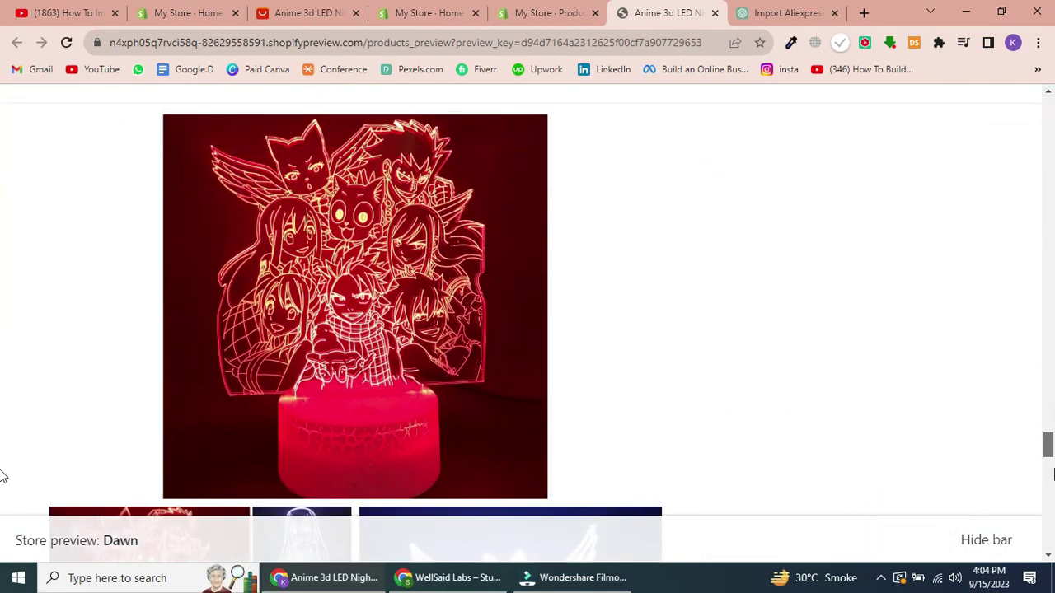
pyautogui.scroll(-10, 3, 470)
pyautogui.moveTo(1048, 537)
pyautogui.mouseDown()
pyautogui.moveTo(1048, 502)
pyautogui.moveTo(1049, 529)
pyautogui.mouseUp()
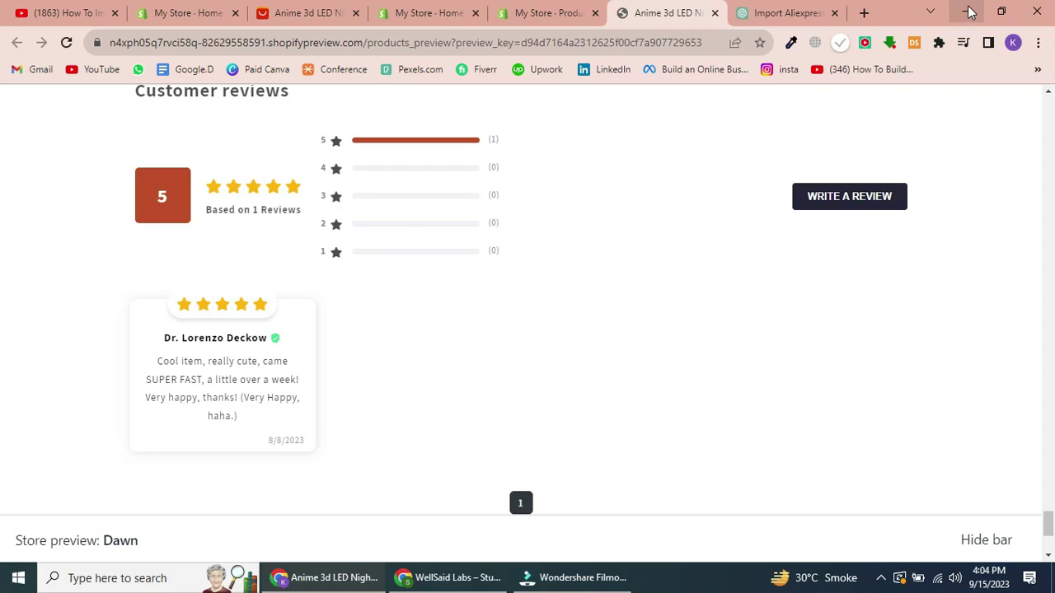
pyautogui.click(970, 12)
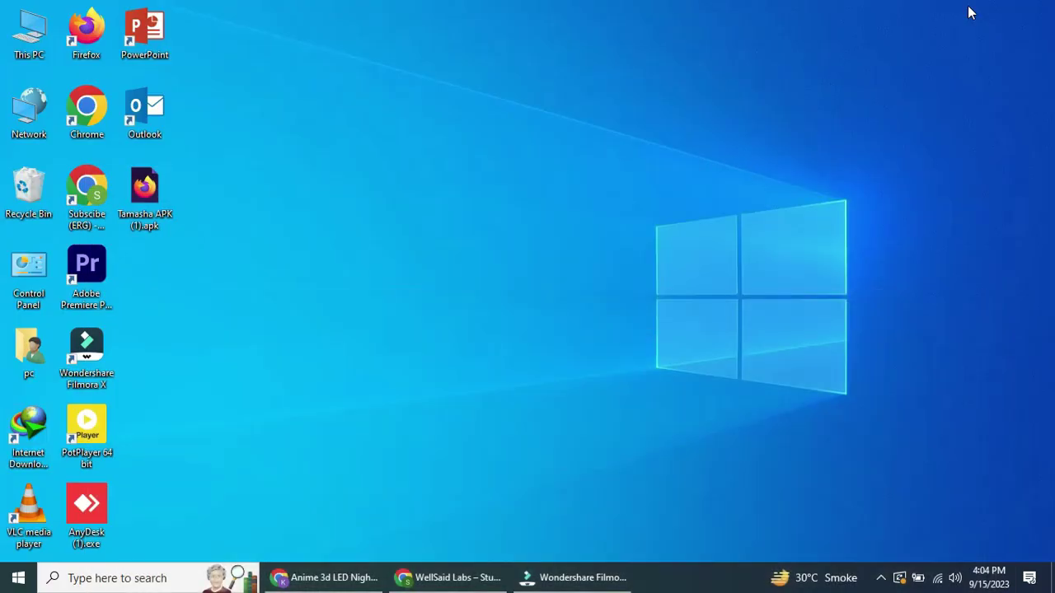